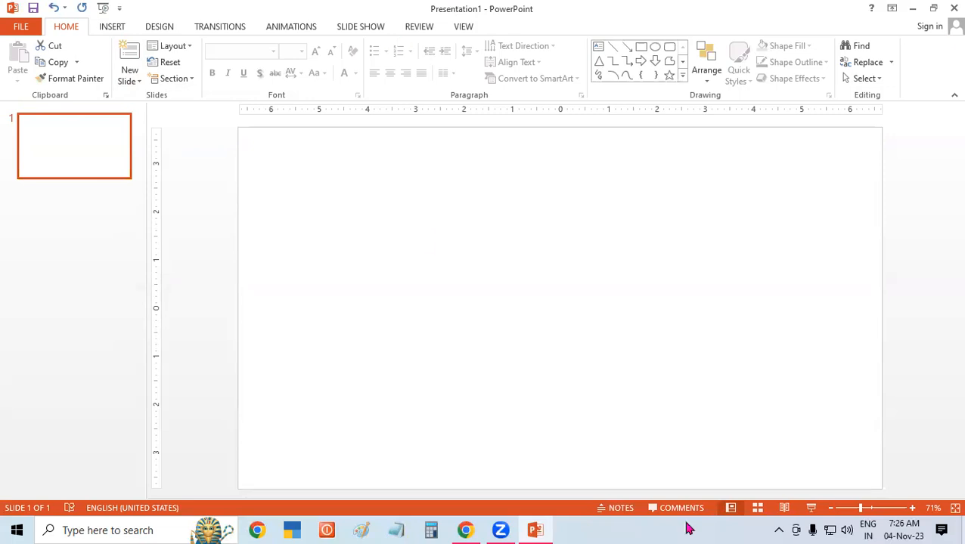
Insert a text box about 6.6 inches wide in the upper part of the slide containing "Microsoft Office"
{"action": "left_click", "coordinate": [422, 239]}
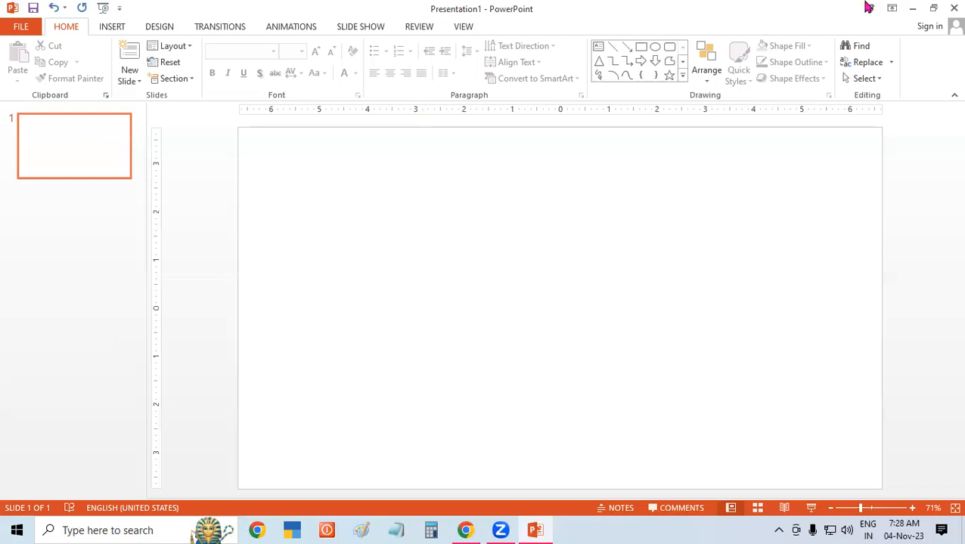
{"action": "left_click", "coordinate": [100, 30]}
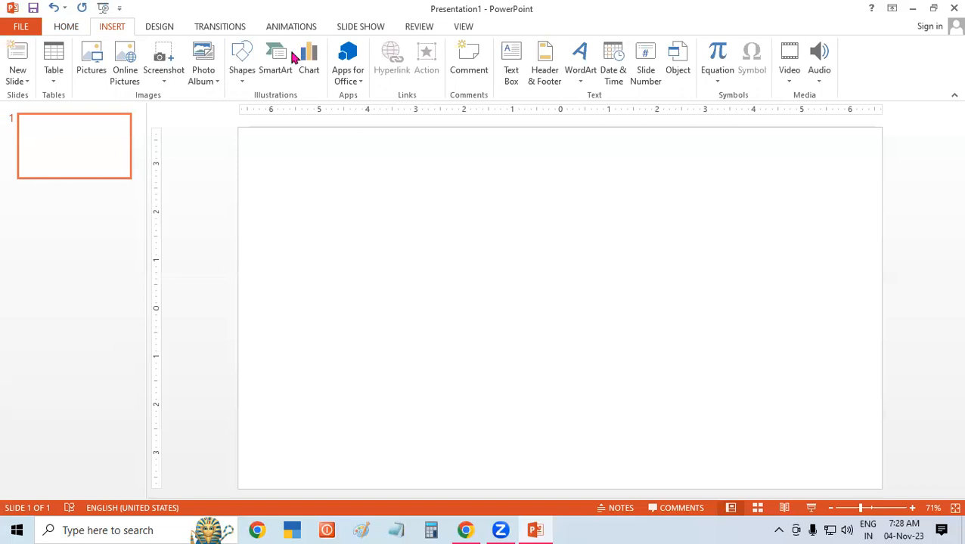
{"action": "left_click", "coordinate": [512, 59]}
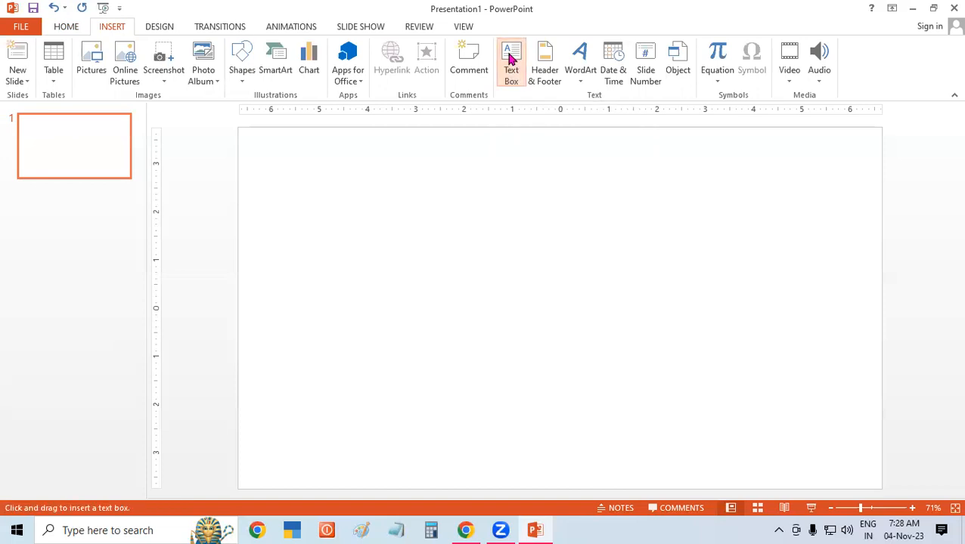
{"action": "mouse_move", "coordinate": [344, 177]}
{"action": "left_mouse_down"}
{"action": "mouse_move", "coordinate": [522, 224]}
{"action": "mouse_move", "coordinate": [664, 228]}
{"action": "left_mouse_up"}
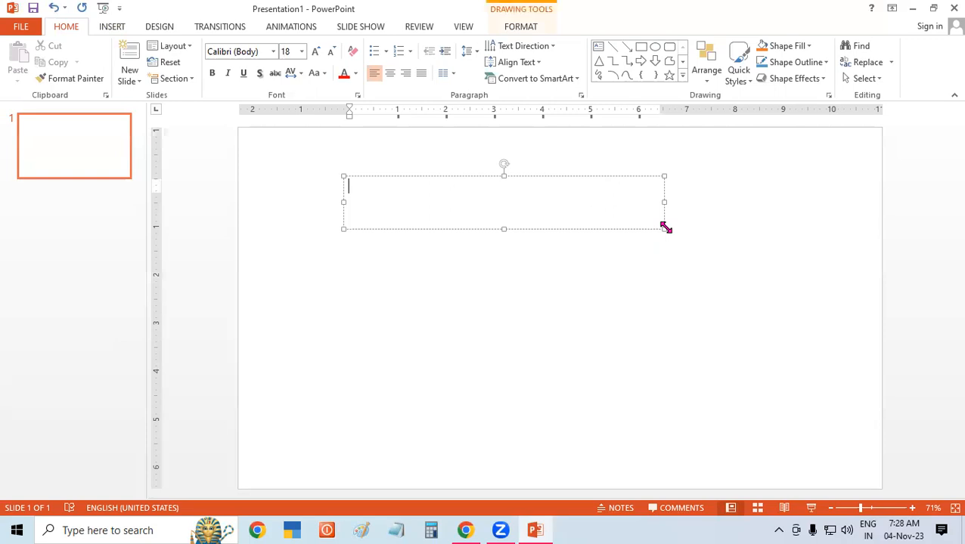
{"action": "type", "text": "M"}
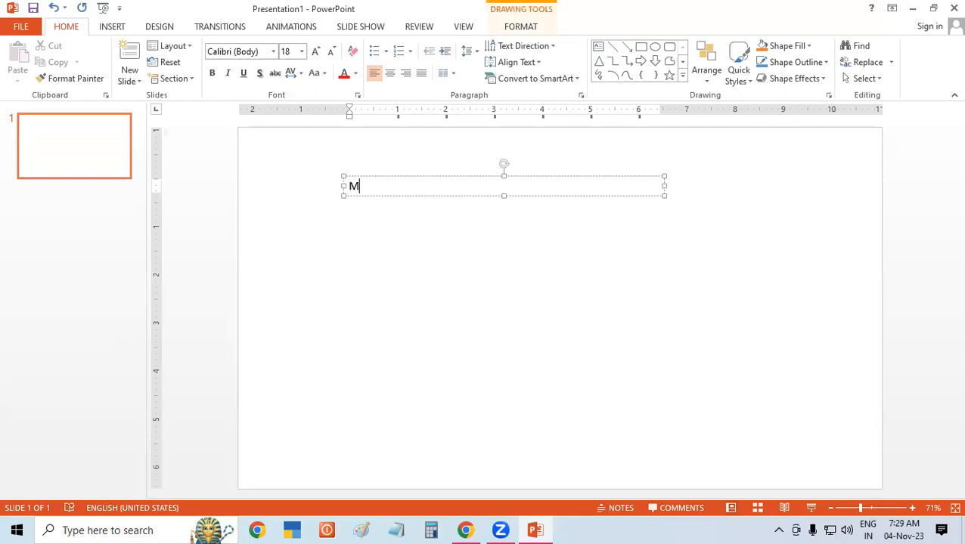
{"action": "type", "text": "Icrosoft Office"}
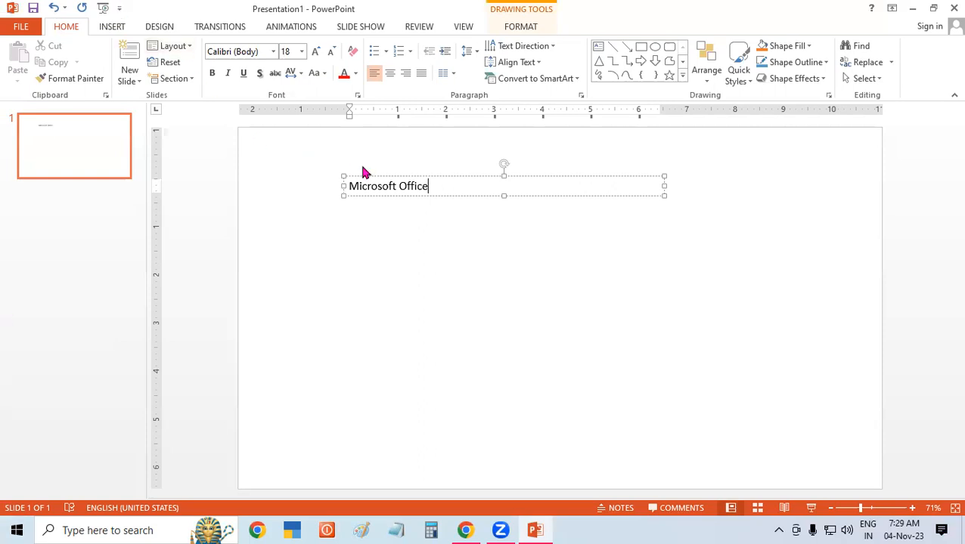
Make the "Microsoft Office" text bold and enlarge its font size to 60
{"action": "left_click", "coordinate": [349, 191]}
{"action": "left_click_drag", "start_coordinate": [348, 190], "coordinate": [438, 185]}
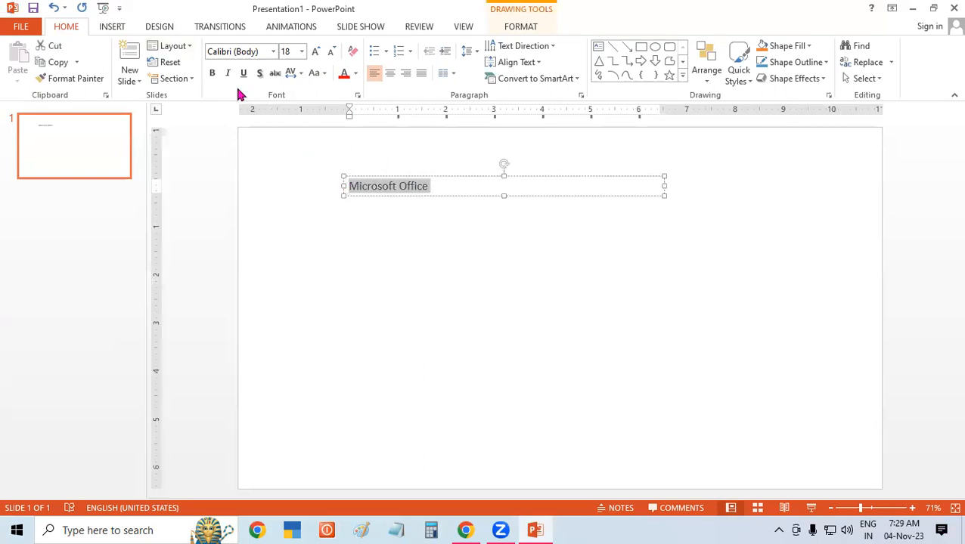
{"action": "left_click", "coordinate": [212, 73]}
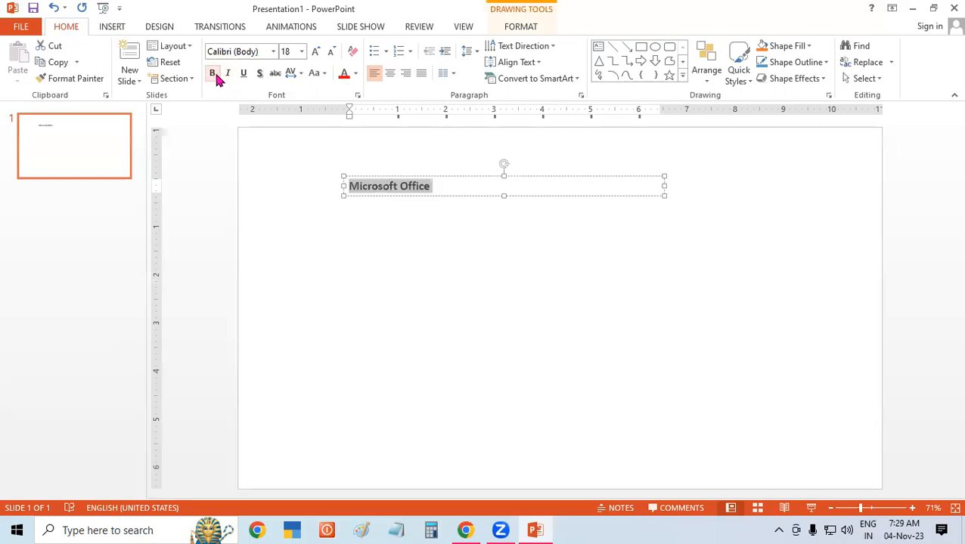
{"action": "left_click", "coordinate": [317, 52]}
{"action": "left_click", "coordinate": [317, 51]}
{"action": "left_click", "coordinate": [318, 51]}
{"action": "left_click", "coordinate": [318, 51]}
{"action": "left_click", "coordinate": [317, 52]}
{"action": "left_click", "coordinate": [318, 51]}
{"action": "left_click", "coordinate": [318, 51]}
{"action": "left_click", "coordinate": [317, 51]}
{"action": "left_click", "coordinate": [317, 51]}
{"action": "left_click", "coordinate": [318, 52]}
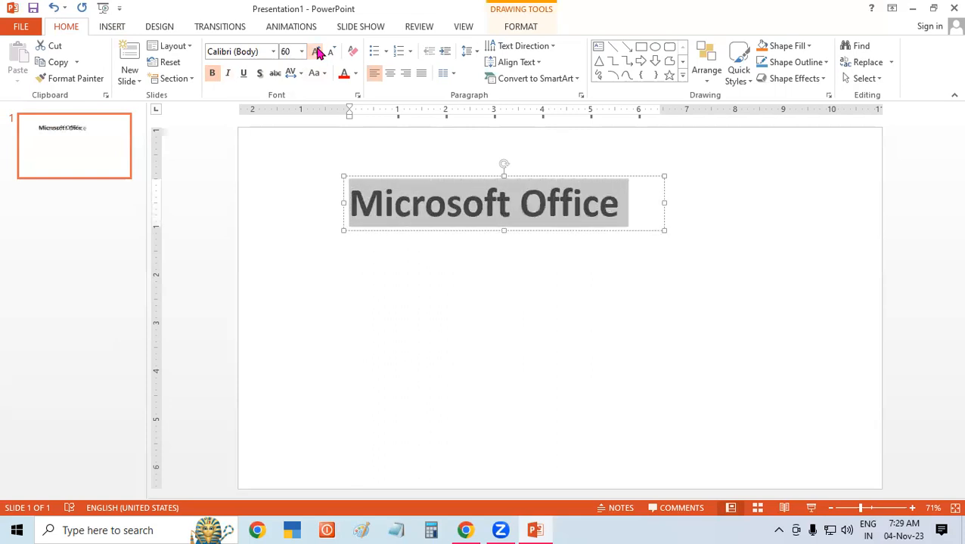
{"action": "left_click", "coordinate": [587, 314]}
Move the "Microsoft Office" text box around the slide and place it in the slide's upper-left corner
{"action": "left_click", "coordinate": [454, 205]}
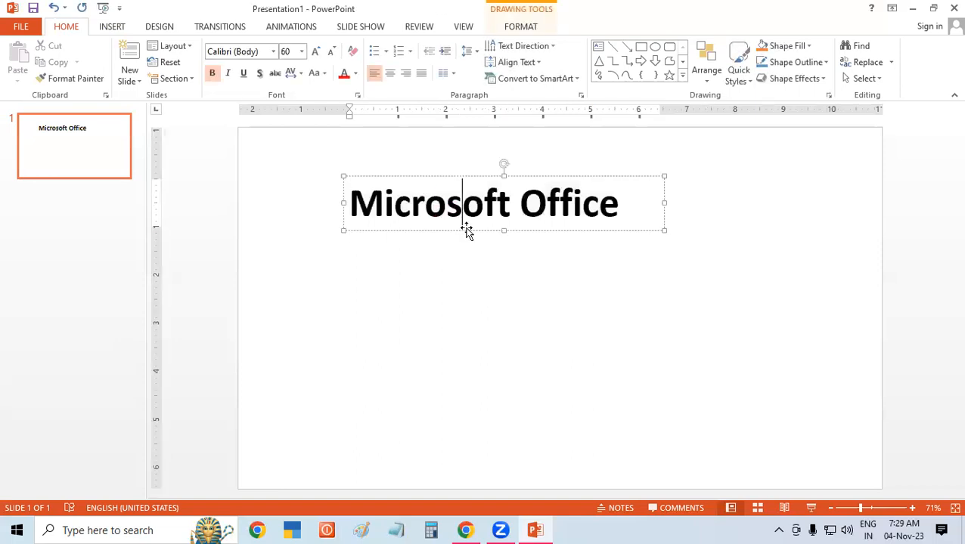
{"action": "left_click_drag", "start_coordinate": [462, 226], "coordinate": [690, 313]}
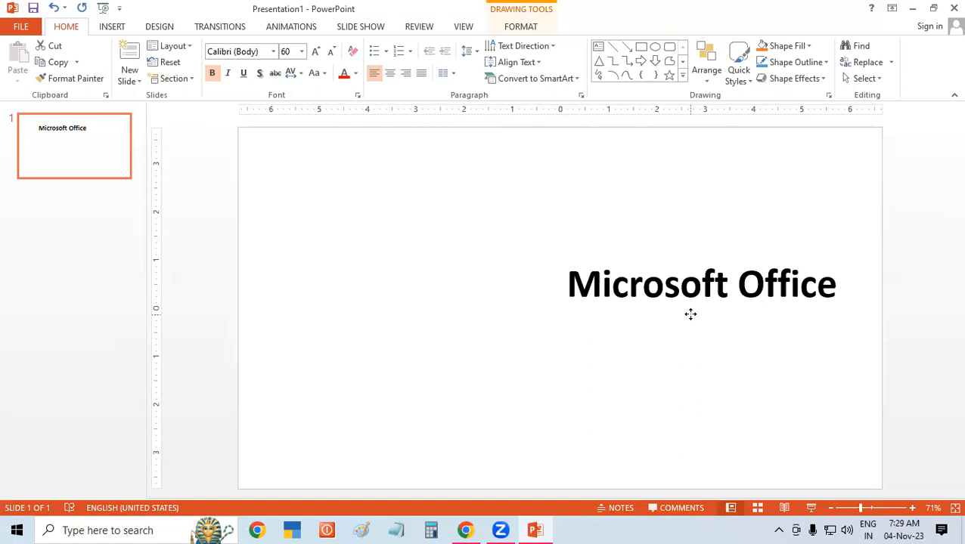
{"action": "left_click_drag", "start_coordinate": [690, 314], "coordinate": [404, 189]}
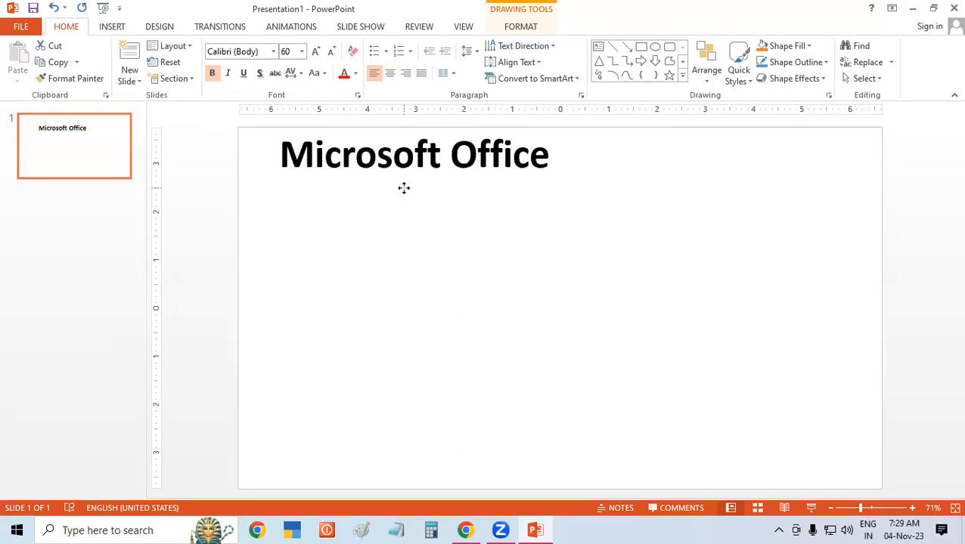
{"action": "left_click_drag", "start_coordinate": [404, 188], "coordinate": [377, 191]}
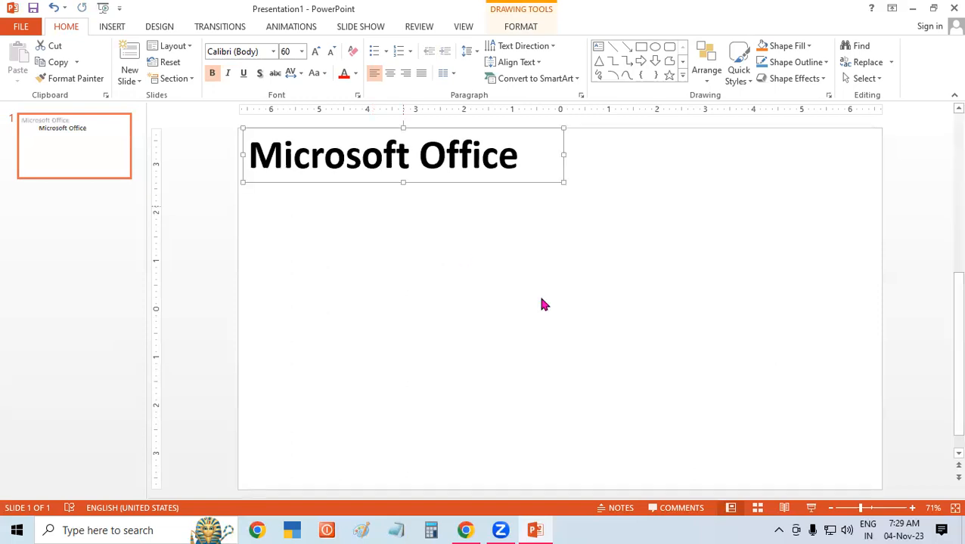
{"action": "left_click", "coordinate": [625, 322]}
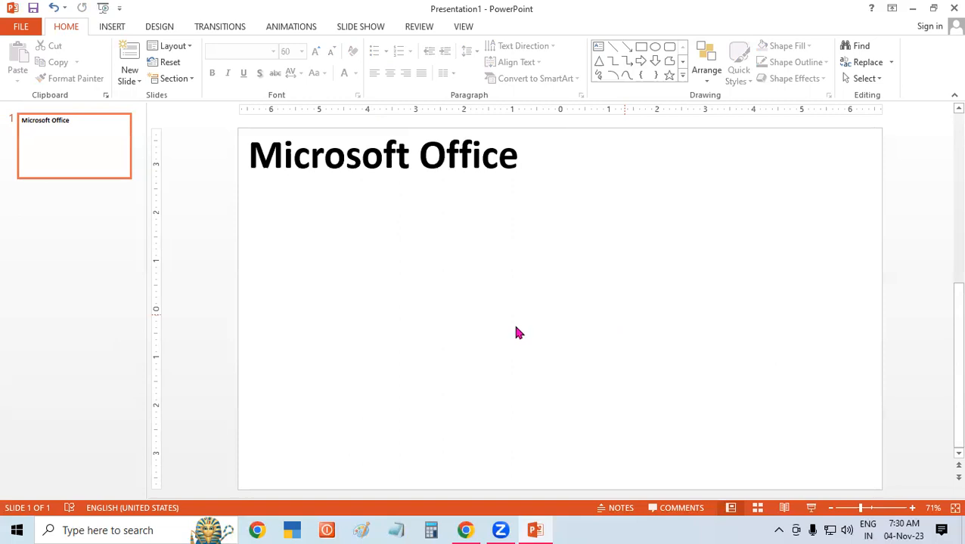
Insert a text box about 5.8 inches wide below the heading, with the lines "MS Word", "MS Excel" and "MS Powerp"
{"action": "left_click", "coordinate": [110, 26]}
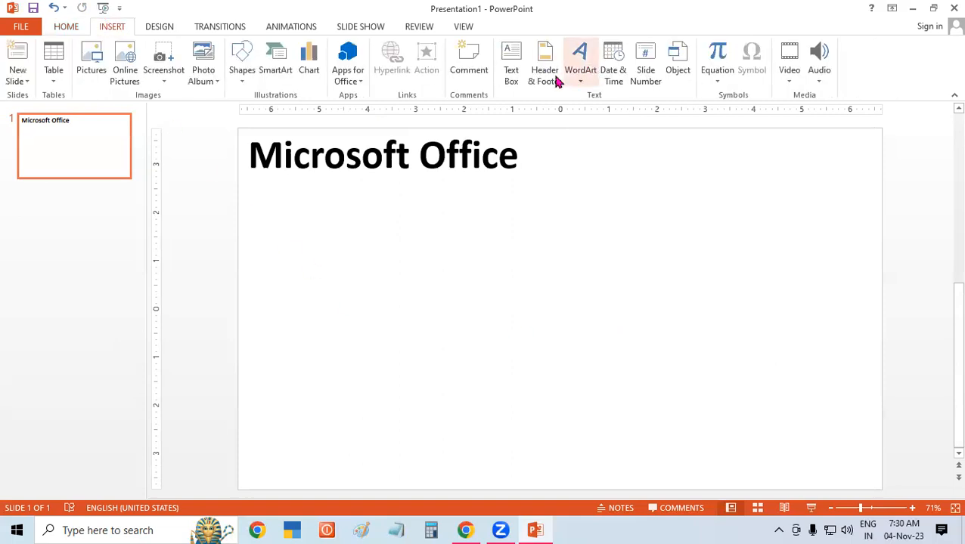
{"action": "left_click", "coordinate": [510, 62]}
{"action": "mouse_move", "coordinate": [430, 225]}
{"action": "left_mouse_down"}
{"action": "mouse_move", "coordinate": [478, 285]}
{"action": "mouse_move", "coordinate": [712, 372]}
{"action": "left_mouse_up"}
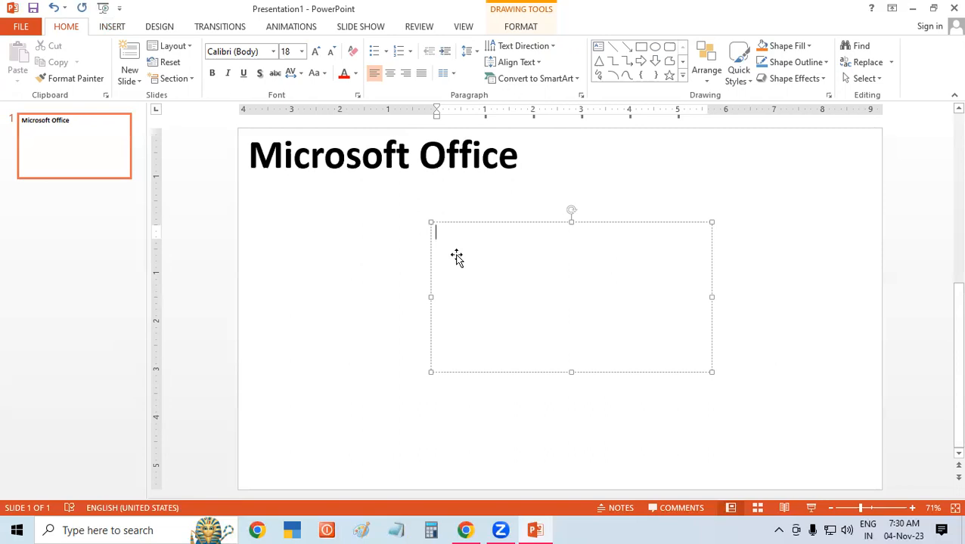
{"action": "type", "text": "MS Word"}
{"action": "key", "text": "Return"}
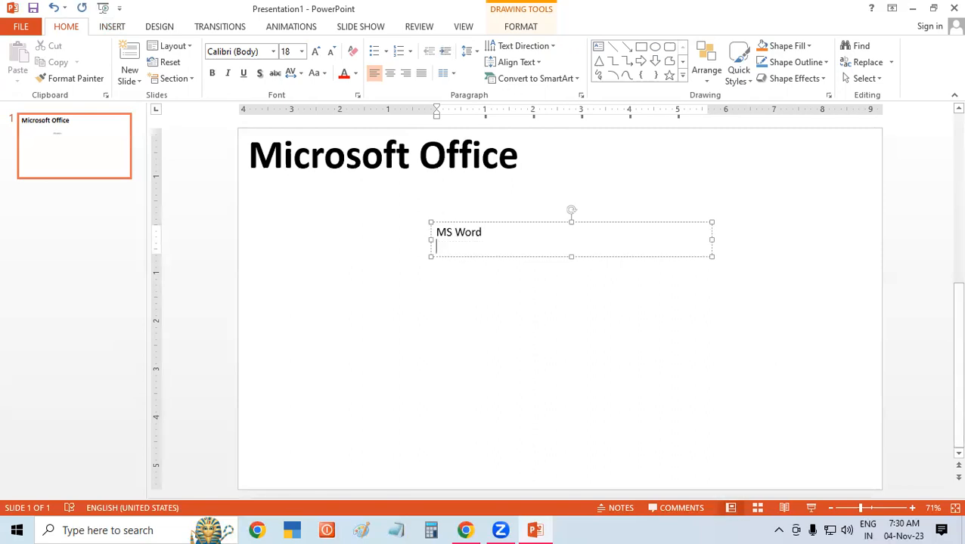
{"action": "type", "text": "MS Excel"}
{"action": "key", "text": "Return"}
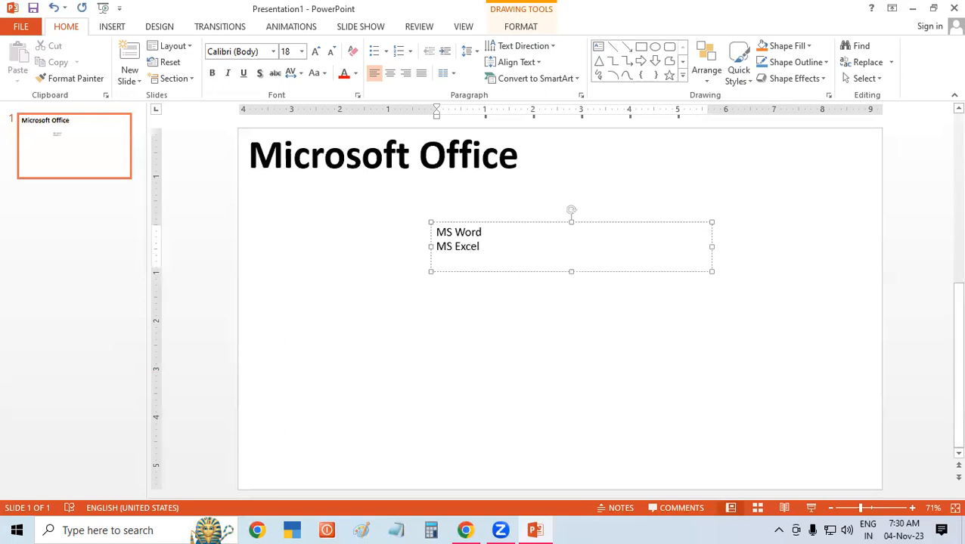
{"action": "type", "text": "MS Powerp"}
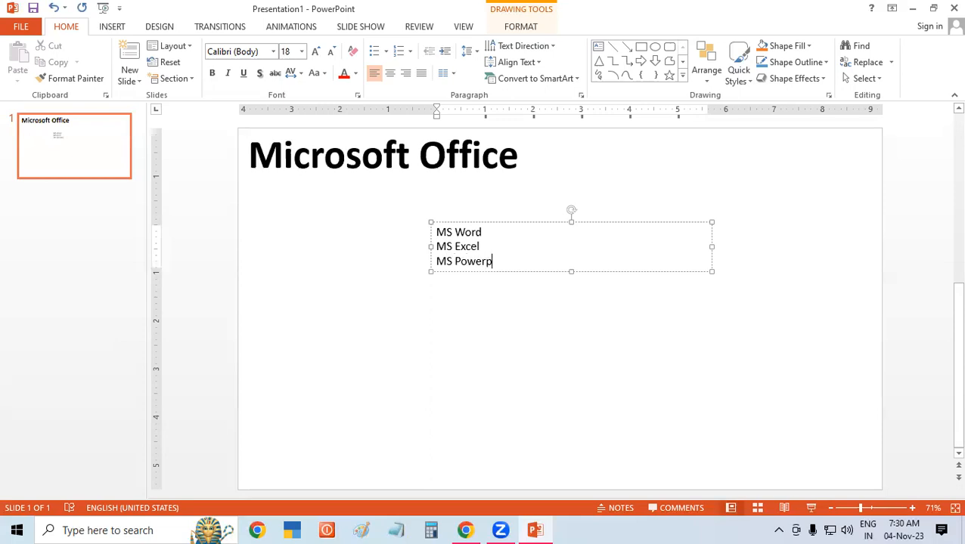